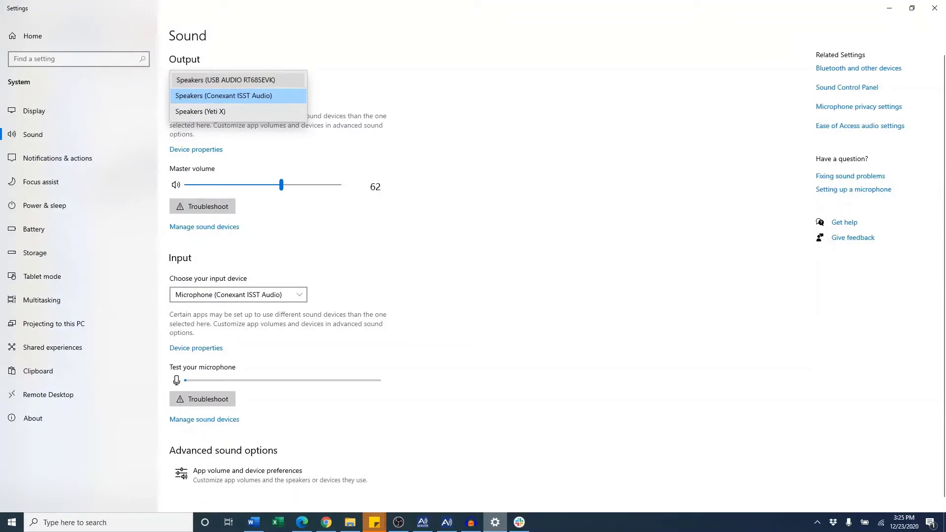
Choose Speakers (USB AUDIO RT685EVK) as output and Microphone (USB AUDIO RT685EVK) as input.
{"action": "left_click", "coordinate": [222, 78]}
{"action": "left_click", "coordinate": [238, 294]}
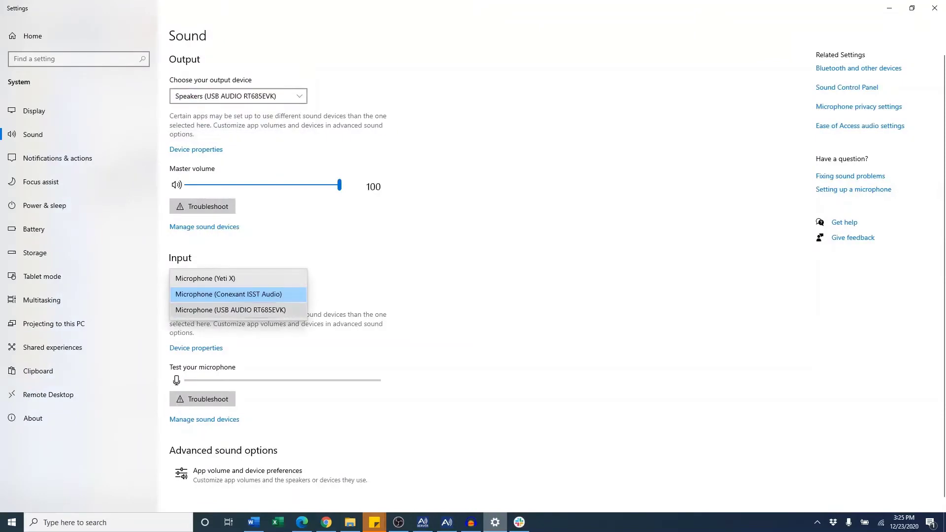
{"action": "left_click", "coordinate": [230, 309]}
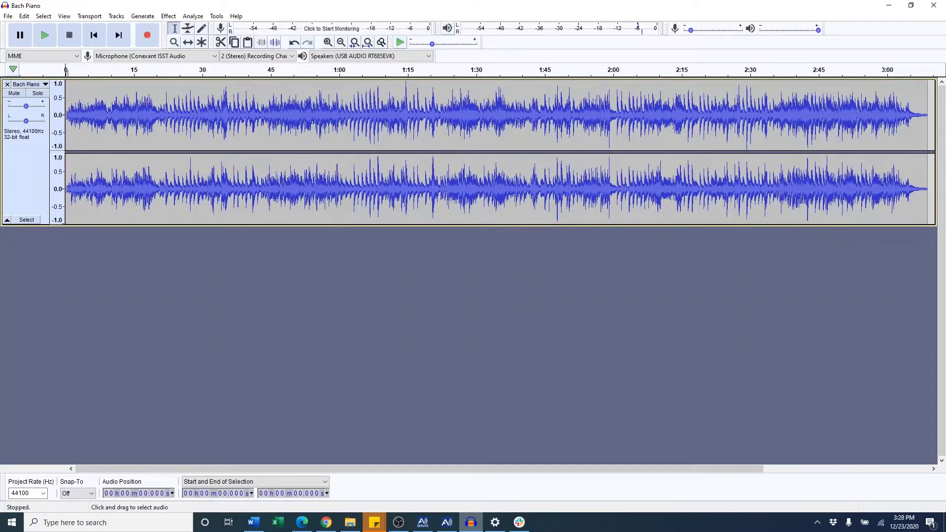
Play the Bach Piano track, add an empty stereo track, and record the RT685EVK microphone onto it.
{"action": "left_click", "coordinate": [45, 35]}
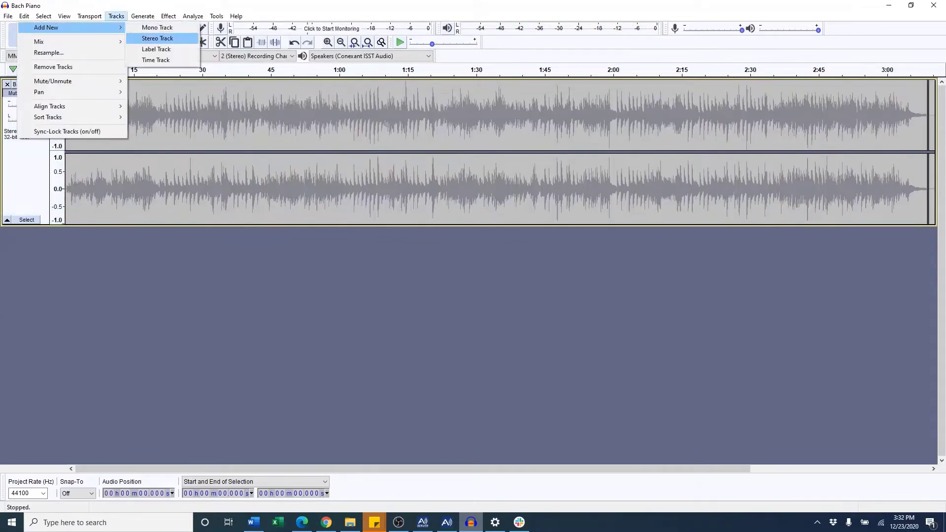
{"action": "left_click", "coordinate": [157, 38]}
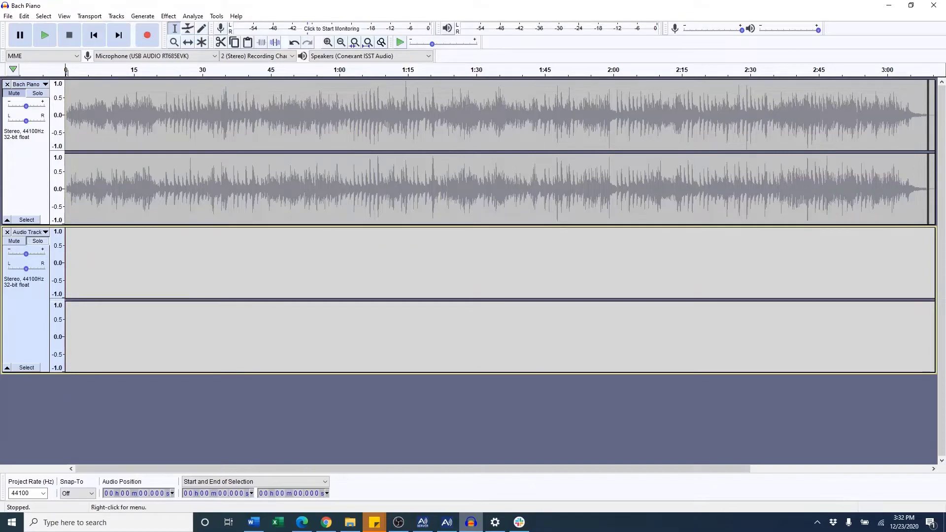
{"action": "left_click", "coordinate": [146, 35]}
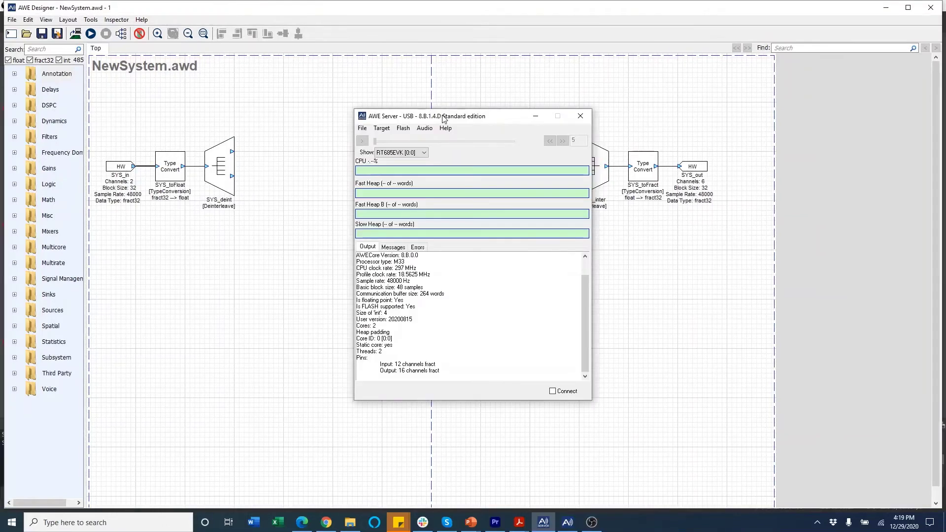
Reconnect AWE Server to the board over USB and show RT685EVK [1:0] statistics.
{"action": "left_click", "coordinate": [383, 129]}
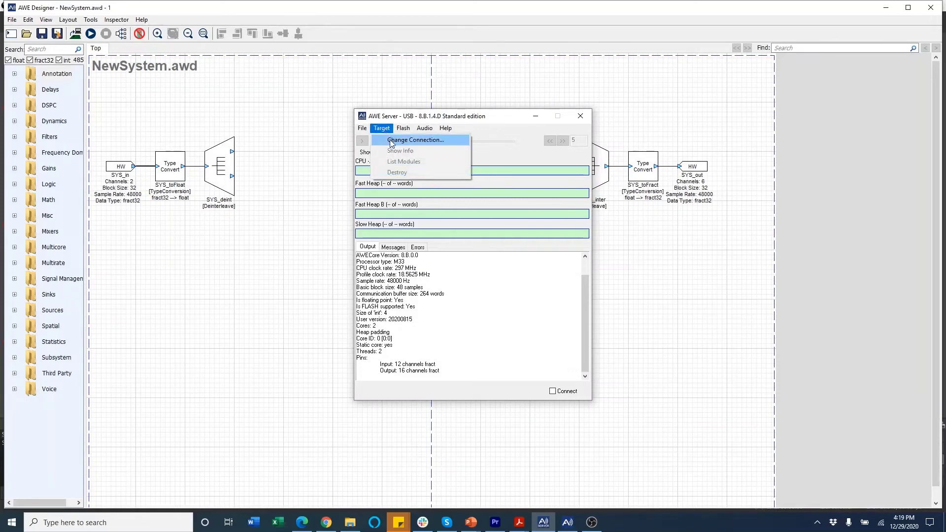
{"action": "left_click", "coordinate": [391, 140]}
{"action": "left_click", "coordinate": [444, 223]}
{"action": "left_click", "coordinate": [446, 223]}
{"action": "left_click", "coordinate": [437, 301]}
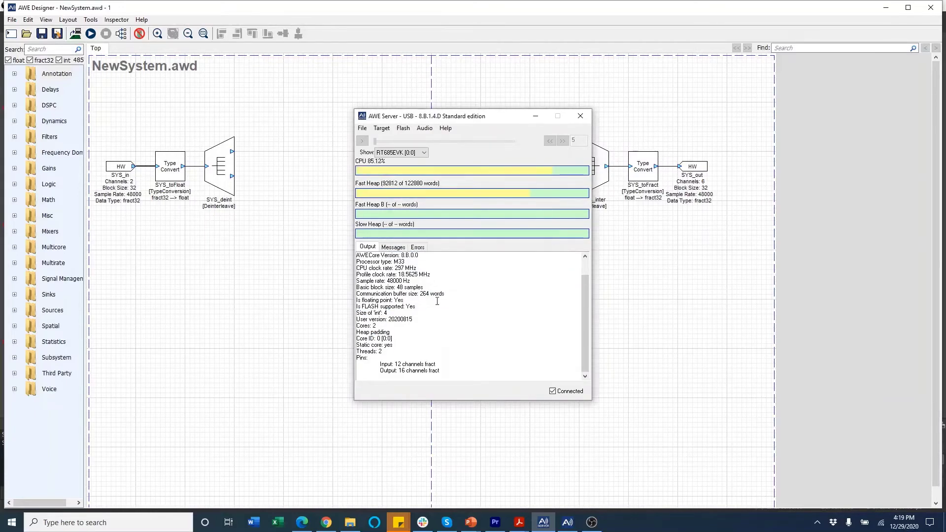
{"action": "left_click", "coordinate": [424, 154]}
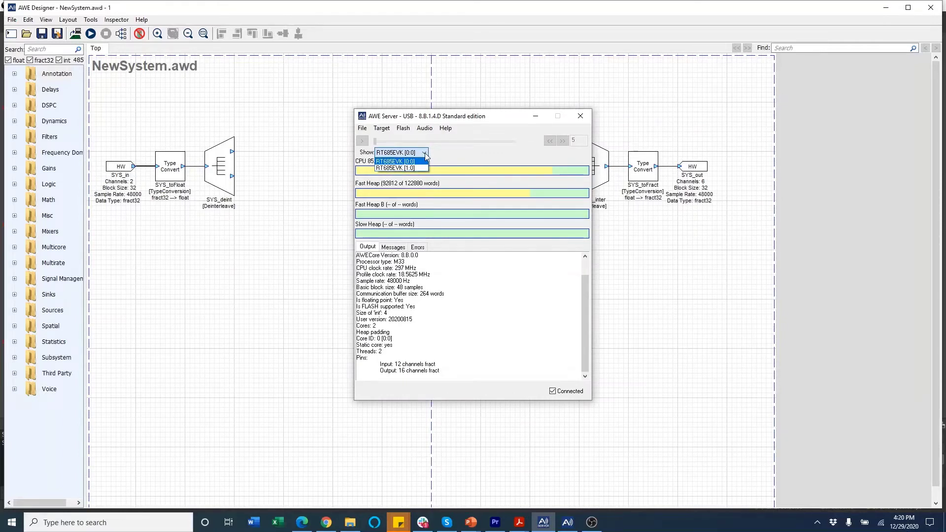
{"action": "left_click", "coordinate": [416, 168]}
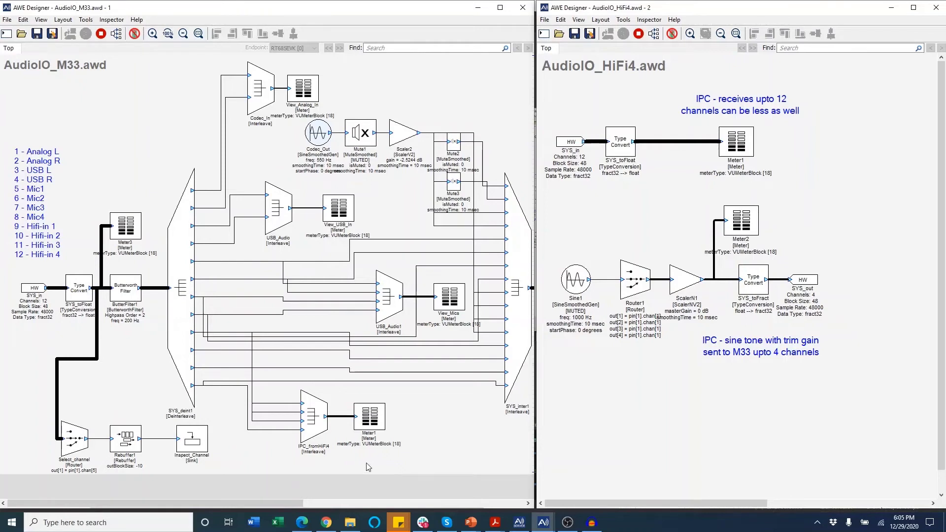
{"action": "double_click", "coordinate": [127, 228]}
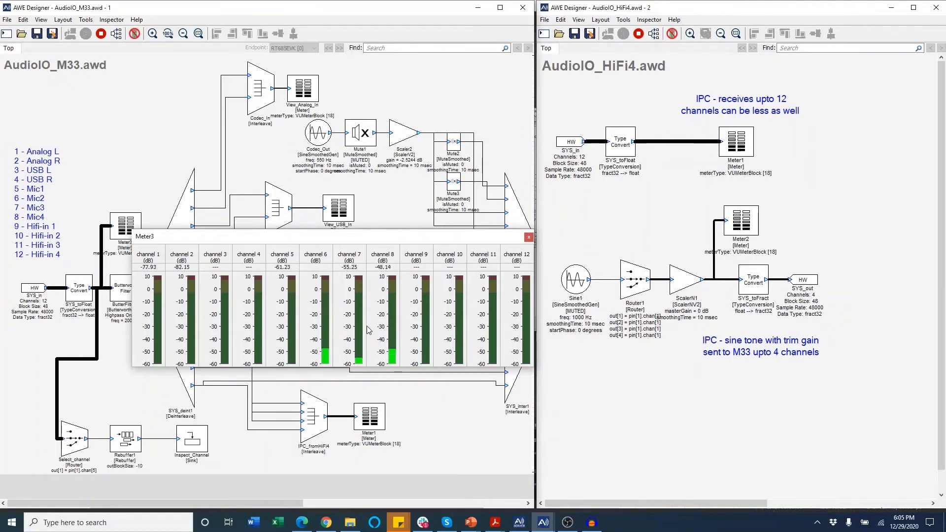
{"action": "left_click", "coordinate": [528, 237]}
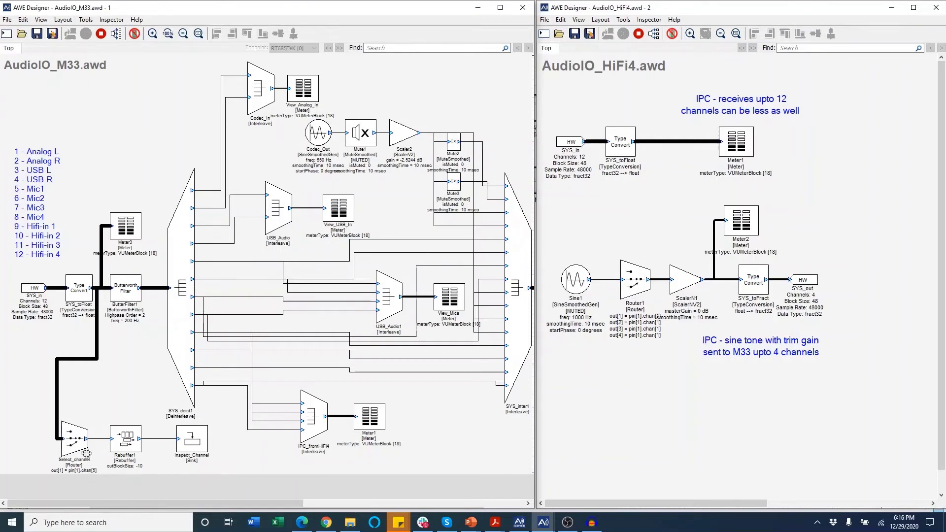
Check Select_channel's input routing, then view Inspect_Channel's live scope waveform.
{"action": "double_click", "coordinate": [74, 439]}
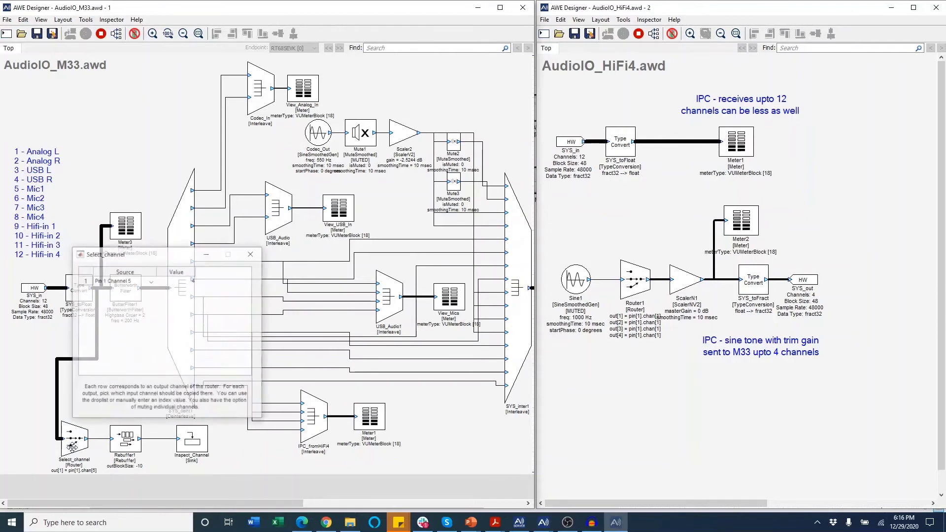
{"action": "left_click", "coordinate": [251, 253]}
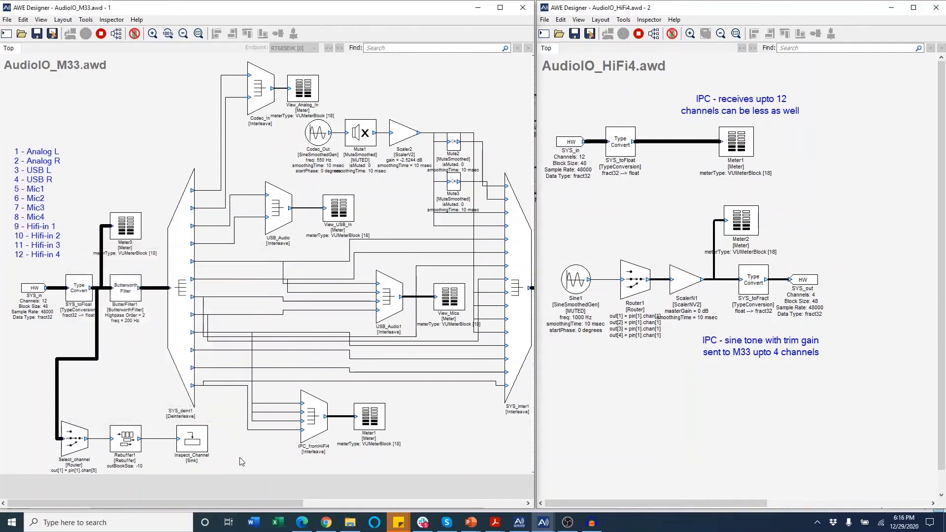
{"action": "double_click", "coordinate": [200, 443]}
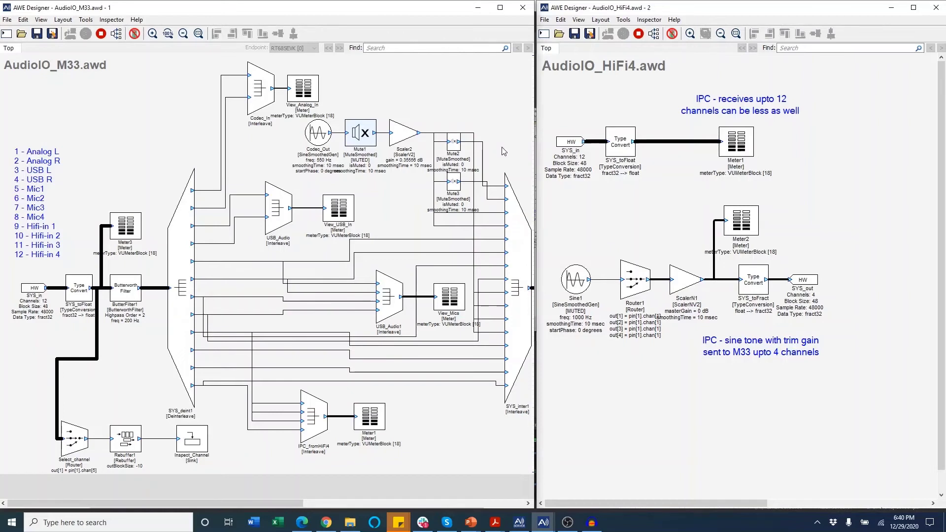
Open the View_Mics four-channel meter and the HiFi4 Meter1 12-channel levels.
{"action": "double_click", "coordinate": [444, 304]}
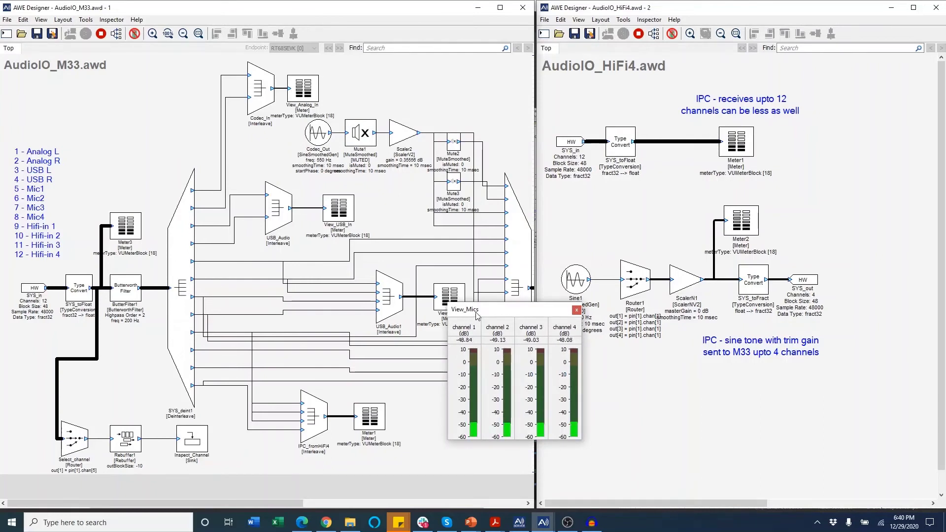
{"action": "left_click_drag", "start_coordinate": [476, 312], "coordinate": [383, 313]}
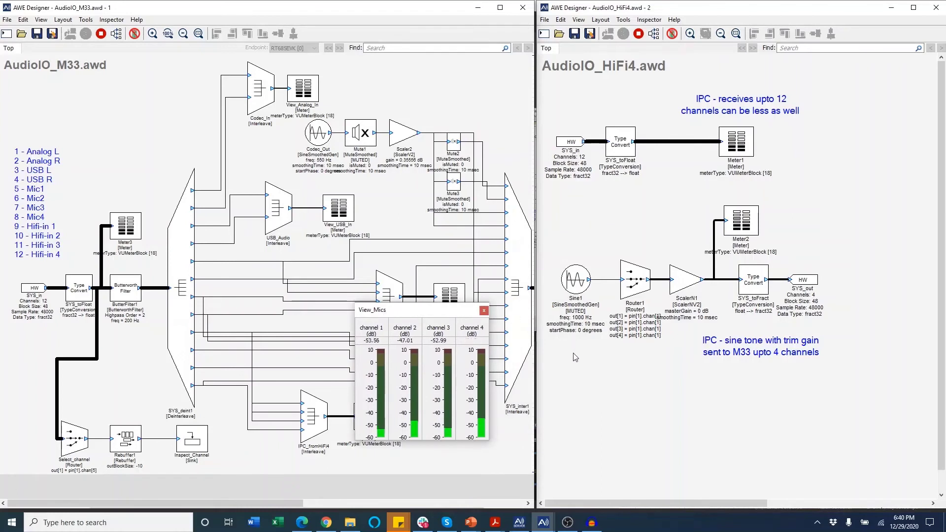
{"action": "left_click", "coordinate": [736, 141]}
{"action": "double_click", "coordinate": [736, 140]}
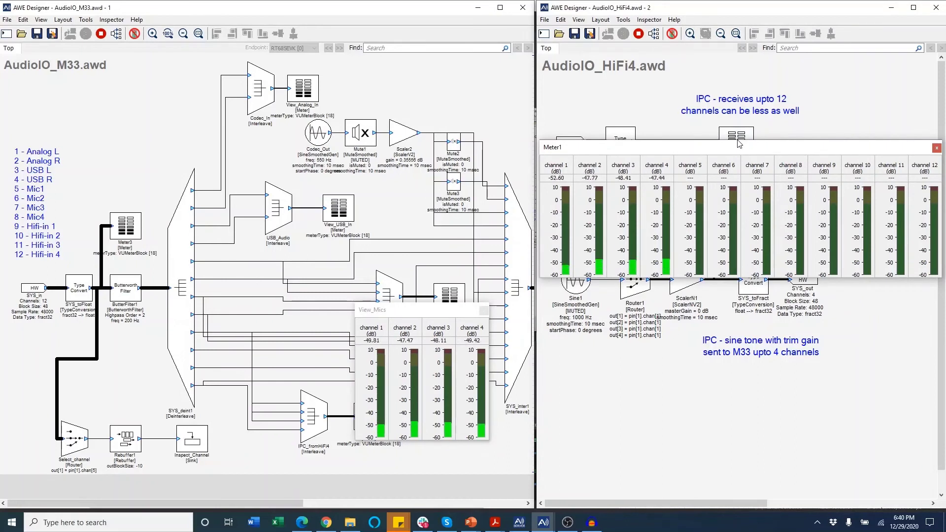
Set the Mute1 block's runtime status to Active.
{"action": "right_click", "coordinate": [364, 132]}
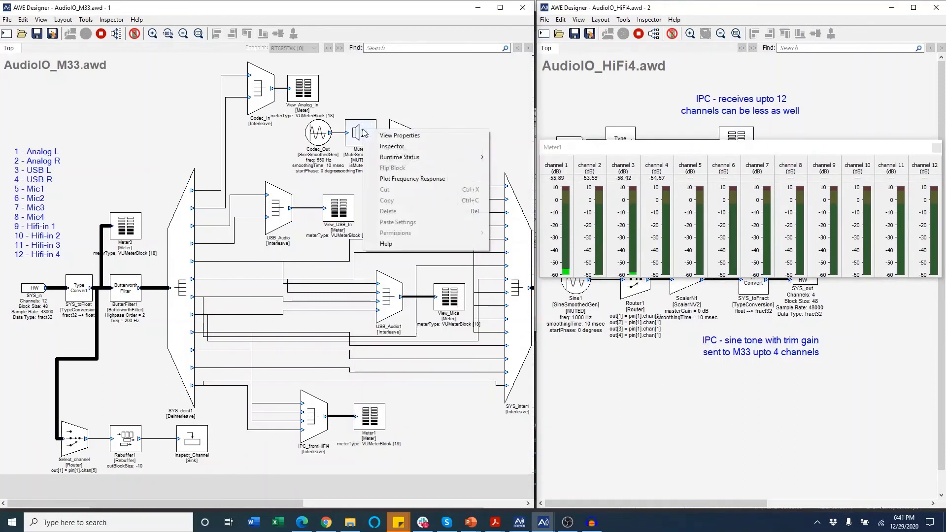
{"action": "mouse_move", "coordinate": [423, 157]}
{"action": "left_click", "coordinate": [493, 158]}
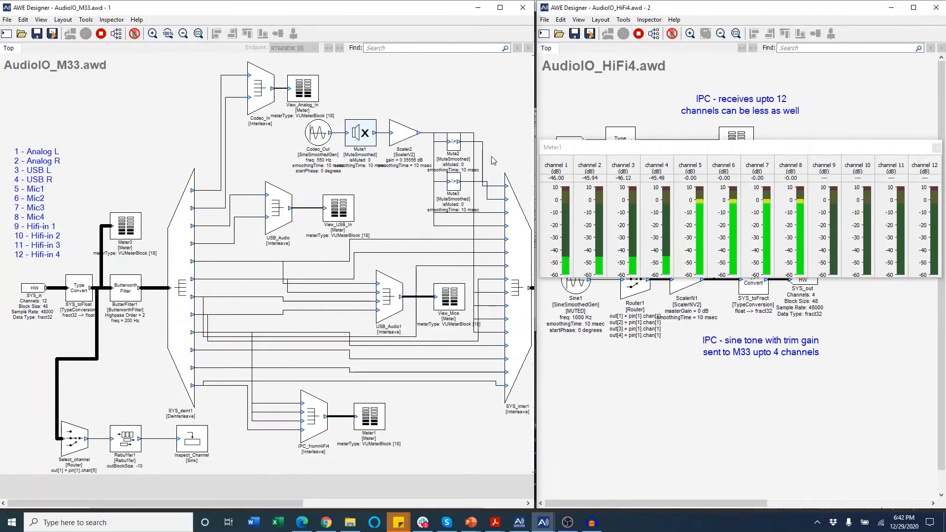
Reopen the View_Mics levels and lower the Scaler2 gain to -0.74657 dB.
{"action": "double_click", "coordinate": [452, 301]}
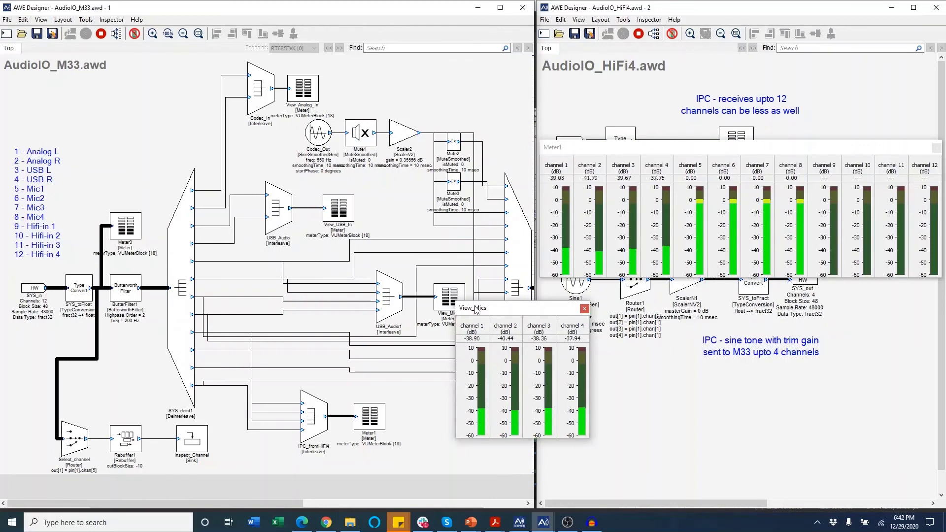
{"action": "left_click_drag", "start_coordinate": [476, 309], "coordinate": [334, 306]}
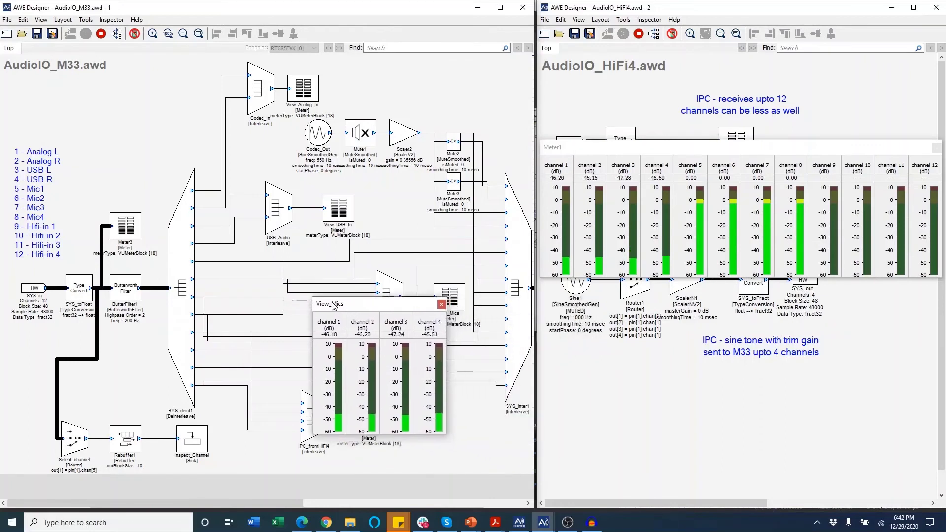
{"action": "double_click", "coordinate": [397, 133]}
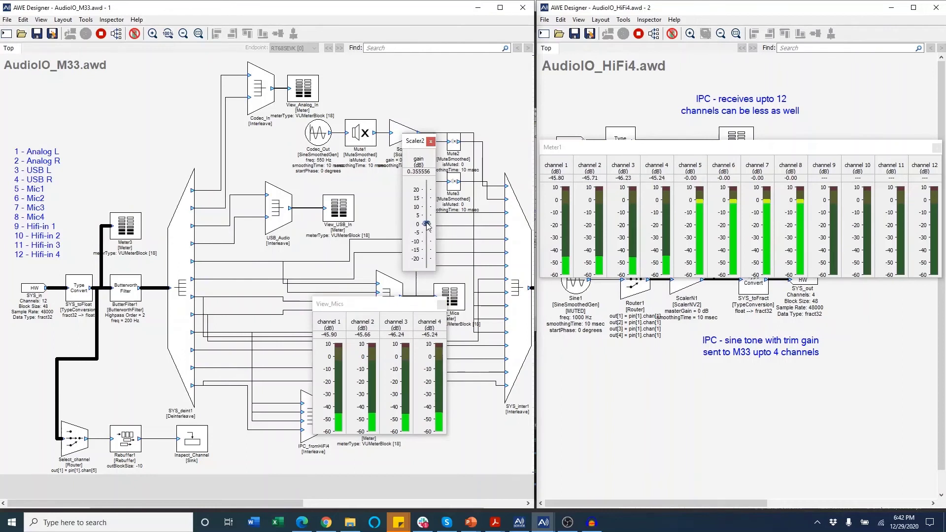
{"action": "mouse_move", "coordinate": [427, 224]}
{"action": "left_mouse_down"}
{"action": "mouse_move", "coordinate": [429, 253]}
{"action": "mouse_move", "coordinate": [429, 229]}
{"action": "left_mouse_up"}
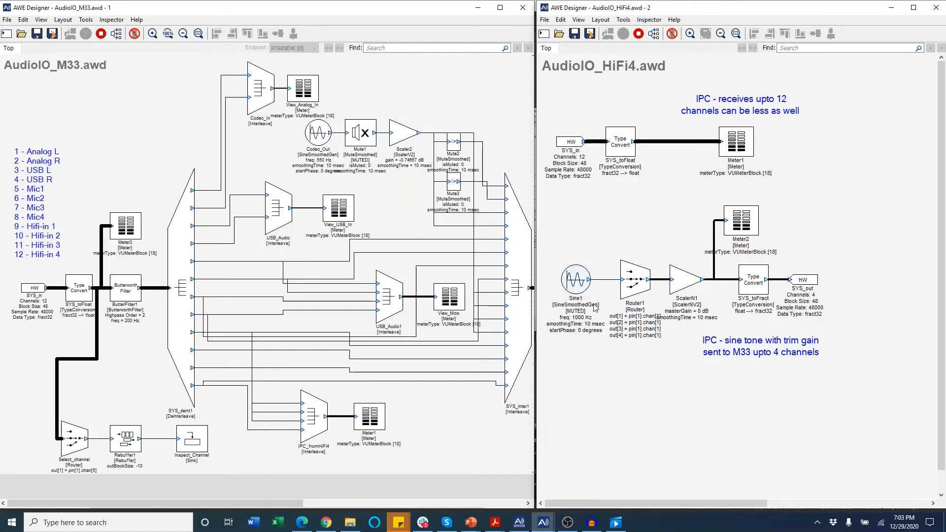
Set the HiFi4 Sine1 tone generator's runtime status to Active.
{"action": "right_click", "coordinate": [583, 276]}
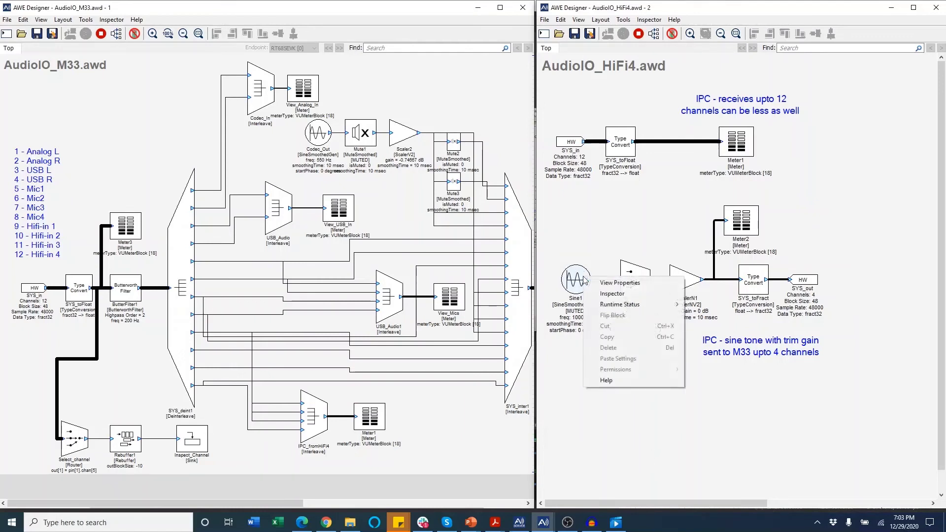
{"action": "mouse_move", "coordinate": [612, 308]}
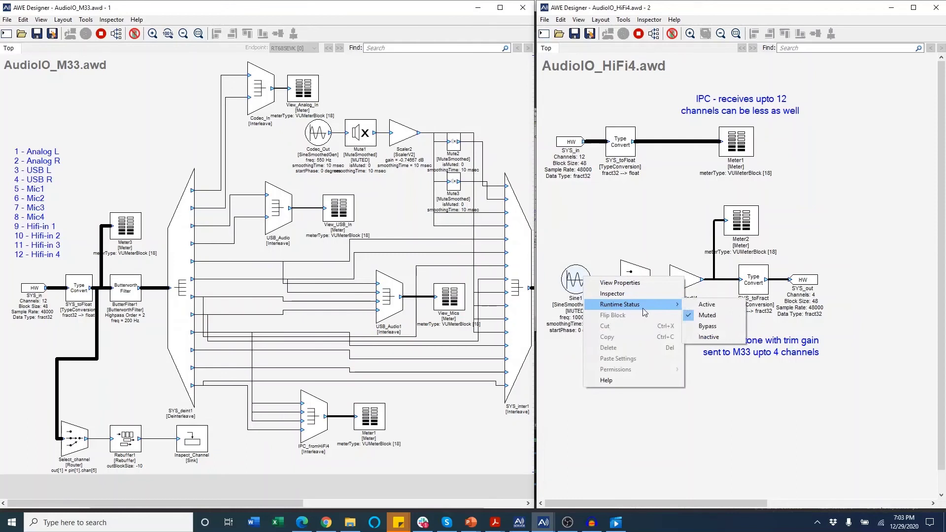
{"action": "left_click", "coordinate": [697, 305]}
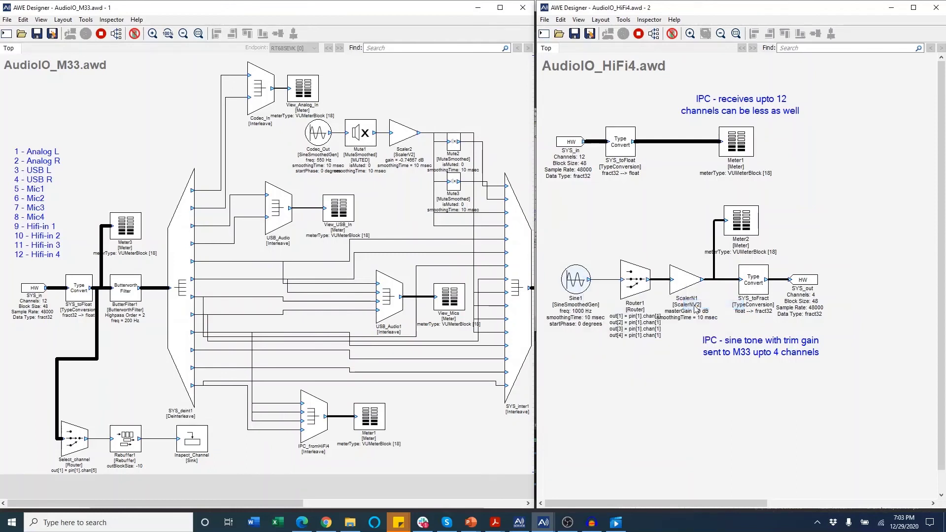
Show live levels on Meter2's four channels and Meter3's 12 M33 channels.
{"action": "double_click", "coordinate": [744, 222]}
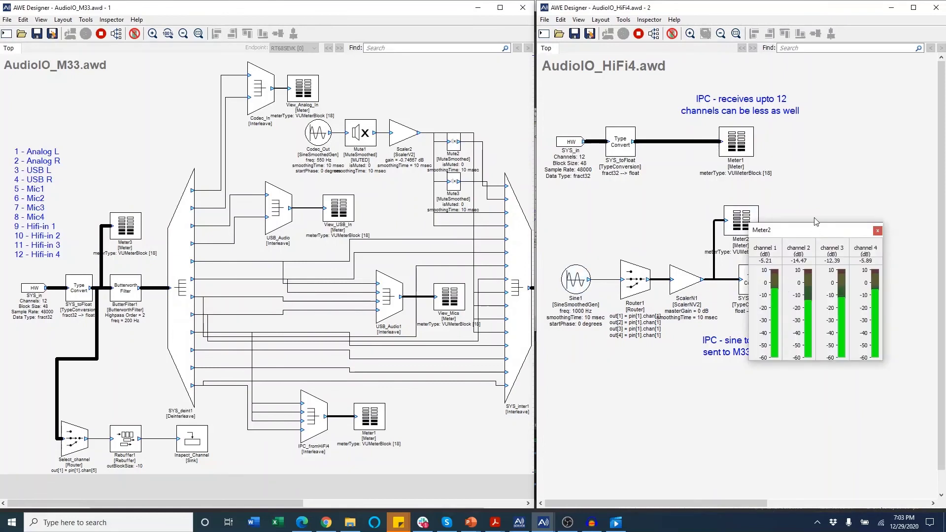
{"action": "left_click_drag", "start_coordinate": [811, 232], "coordinate": [842, 191]}
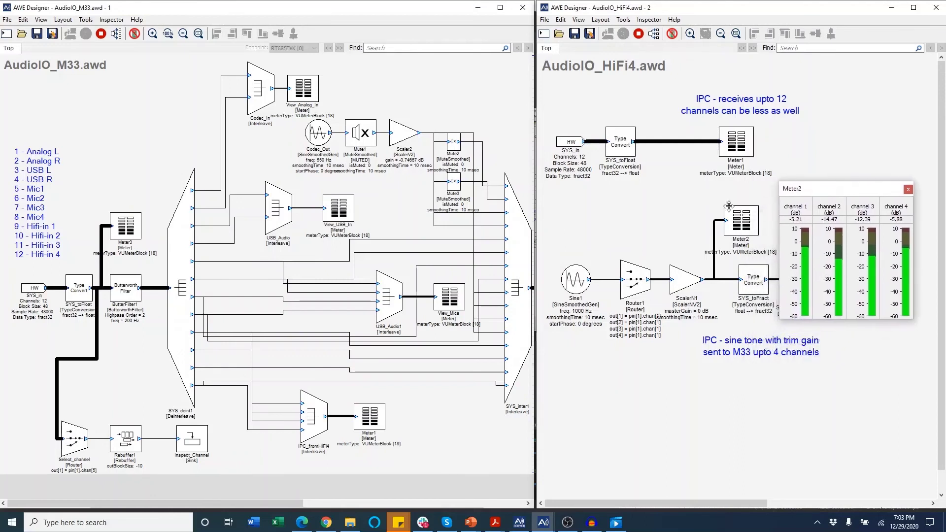
{"action": "double_click", "coordinate": [126, 227]}
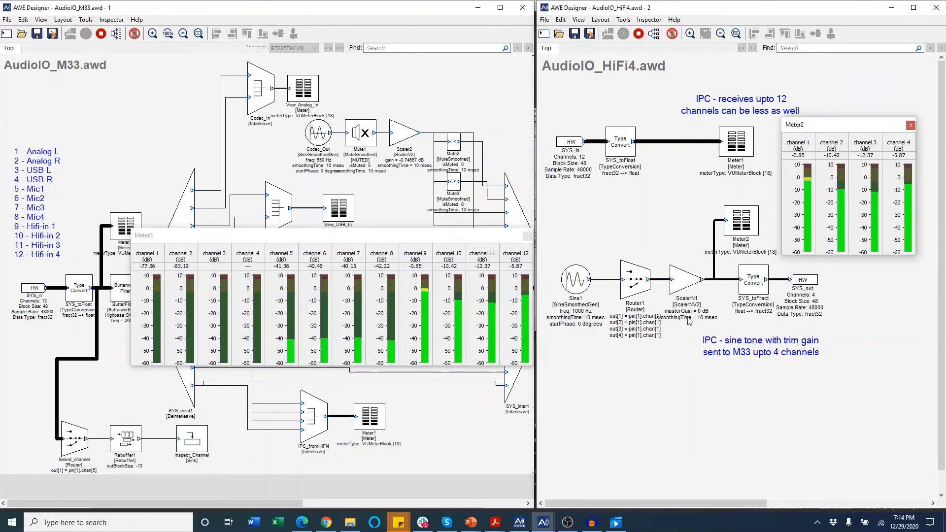
Raise ScalerN1's channel 1 trim gain to 1.17333 dB.
{"action": "double_click", "coordinate": [679, 282]}
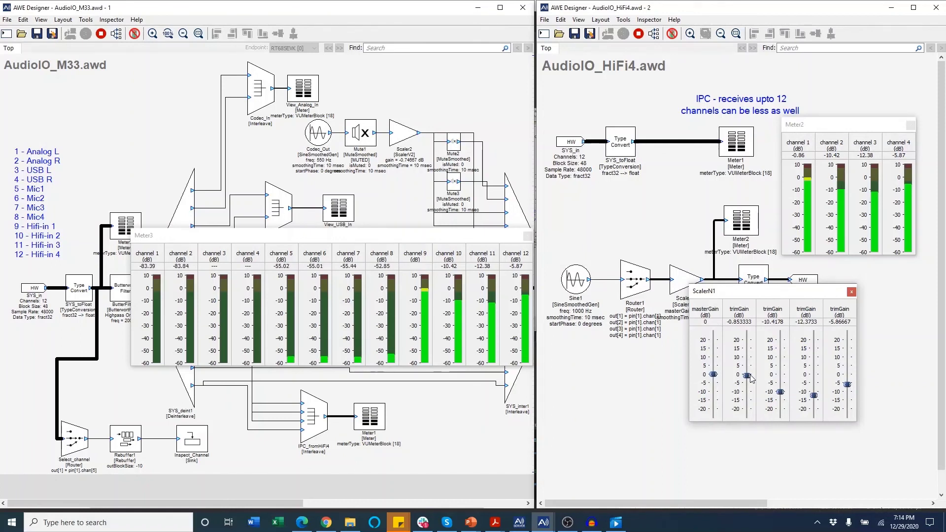
{"action": "mouse_move", "coordinate": [750, 378]}
{"action": "left_mouse_down"}
{"action": "mouse_move", "coordinate": [749, 400]}
{"action": "mouse_move", "coordinate": [749, 375]}
{"action": "left_mouse_up"}
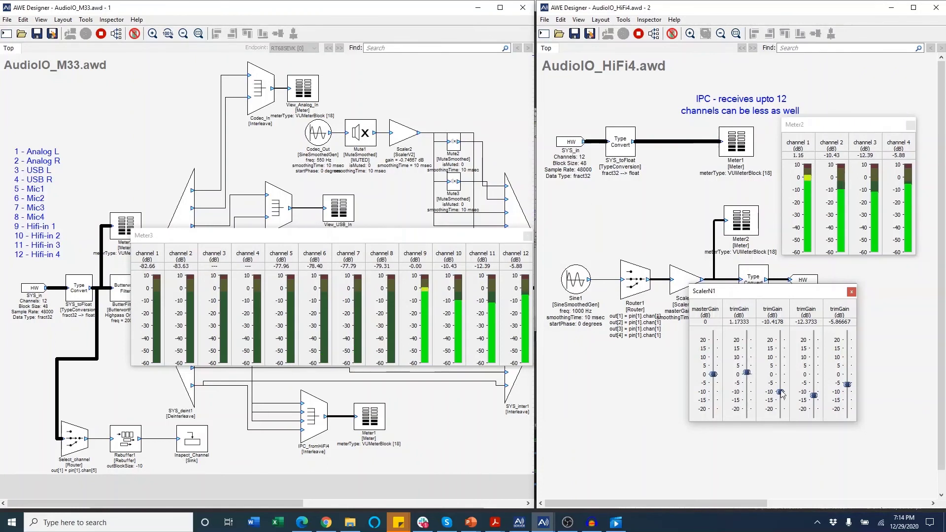